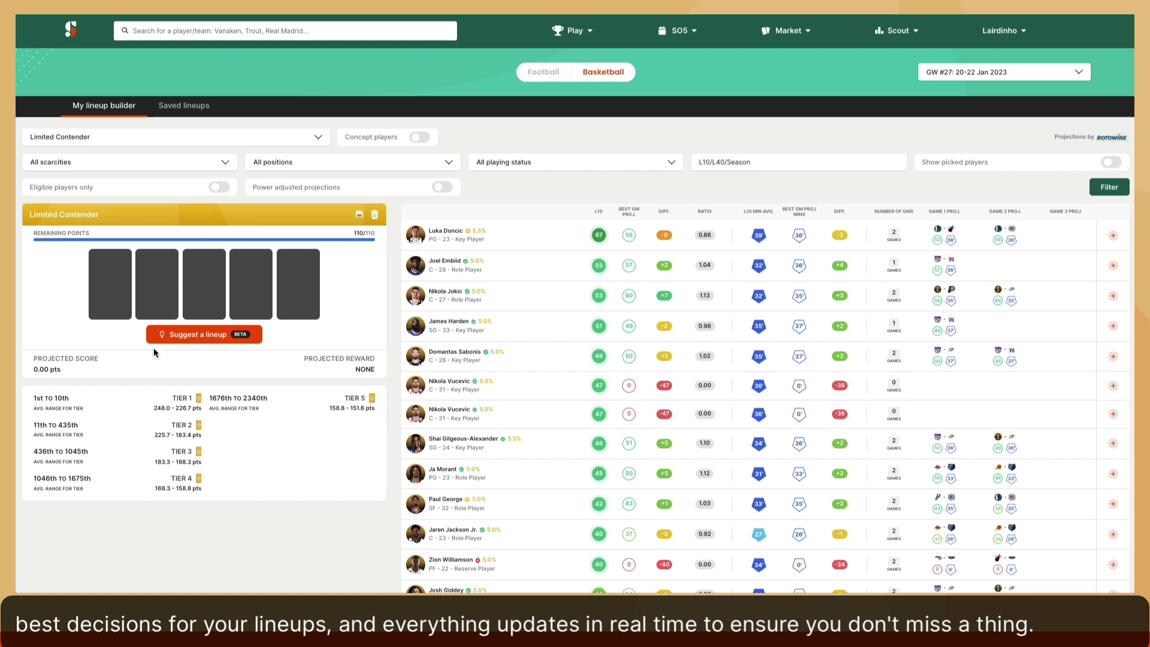
Step: Switch the tournament to Rare Contender, then Super Rare Champion, then back to Limited Contender
left_click(160, 139)
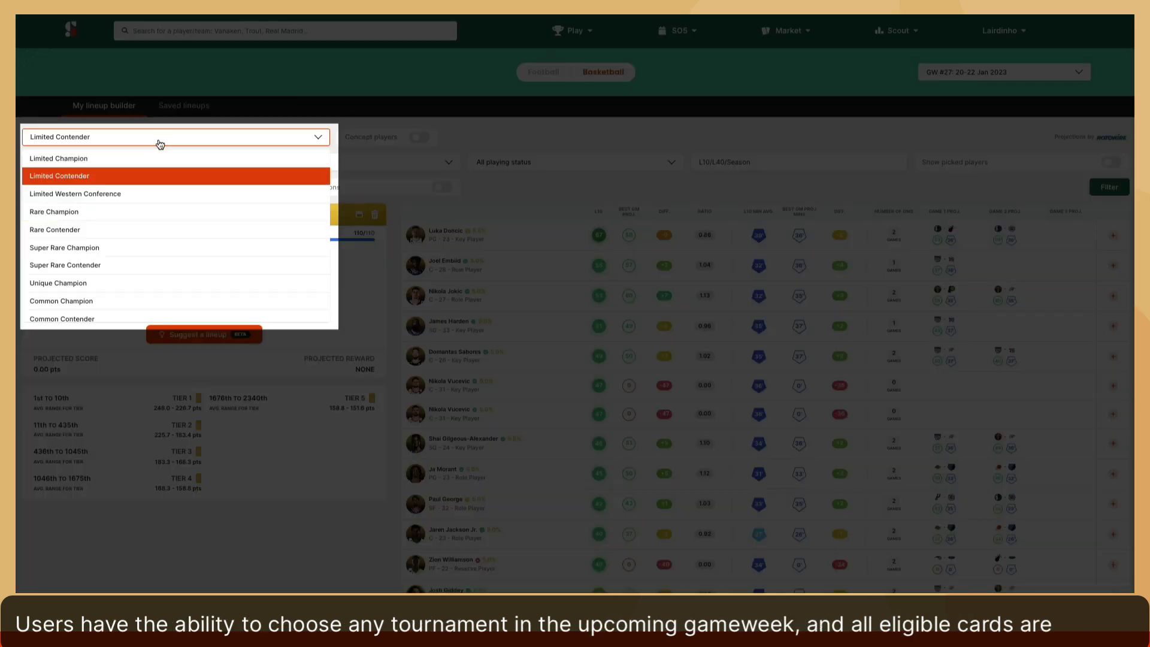
left_click(162, 231)
left_click(221, 139)
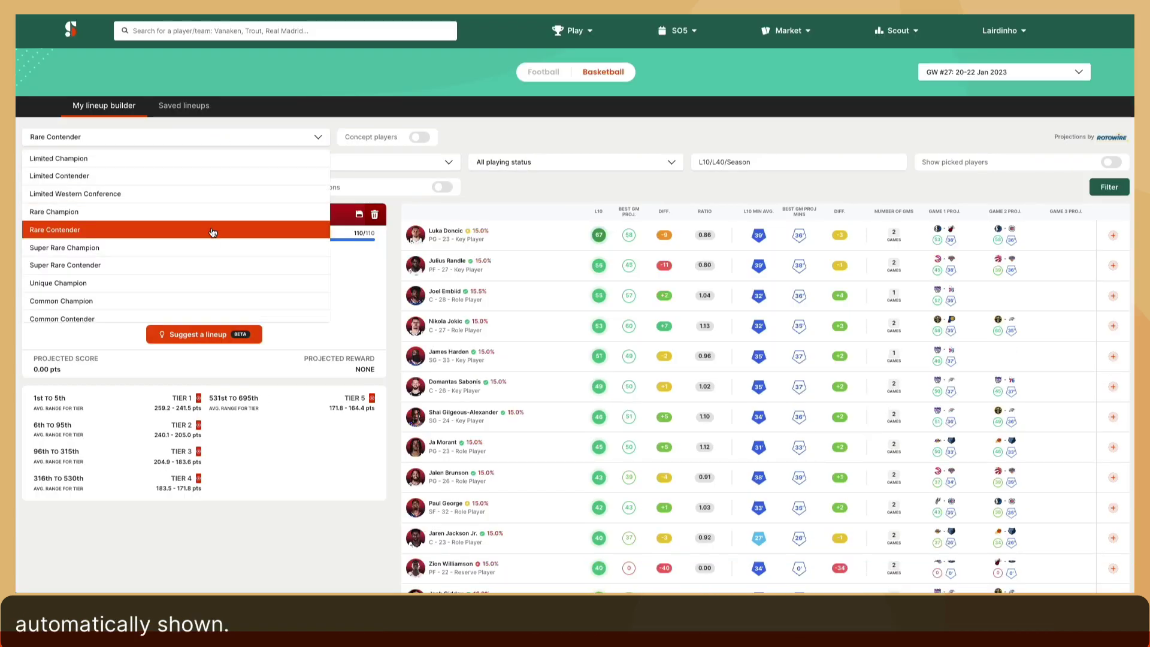
left_click(212, 248)
left_click(225, 143)
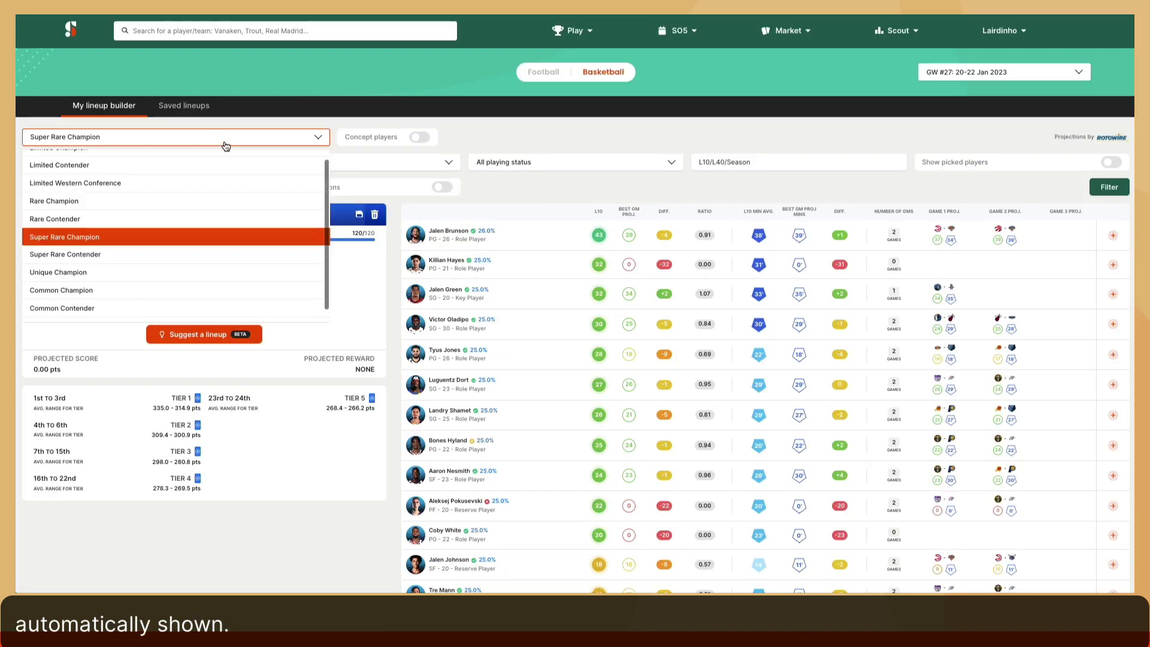
left_click(222, 165)
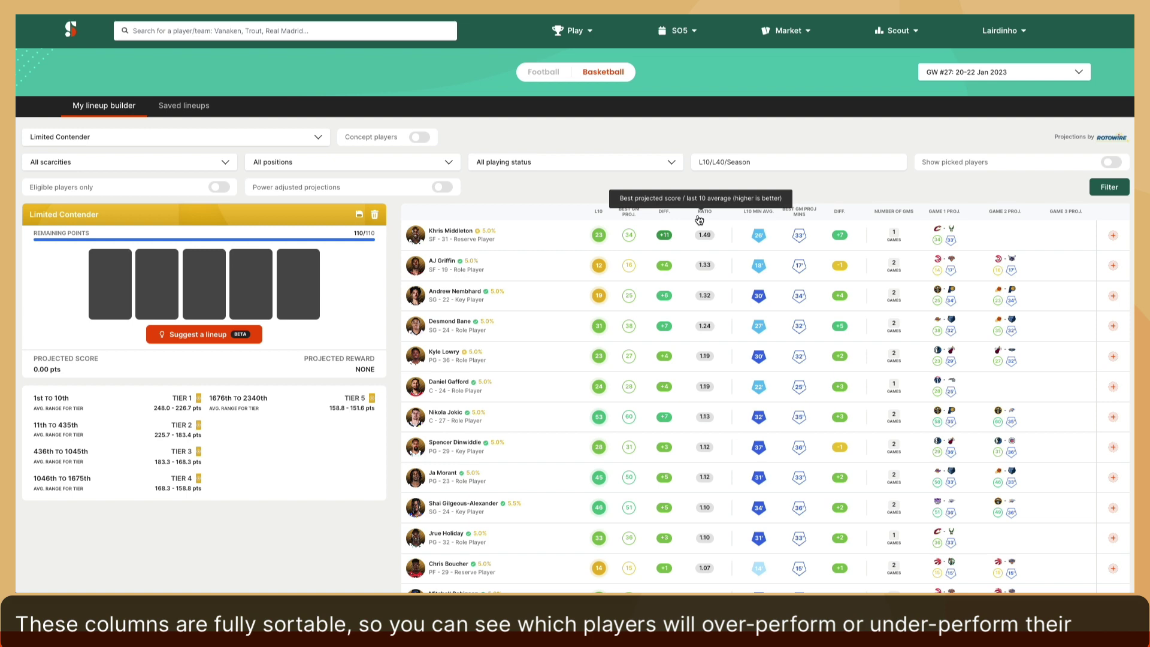
left_click(666, 213)
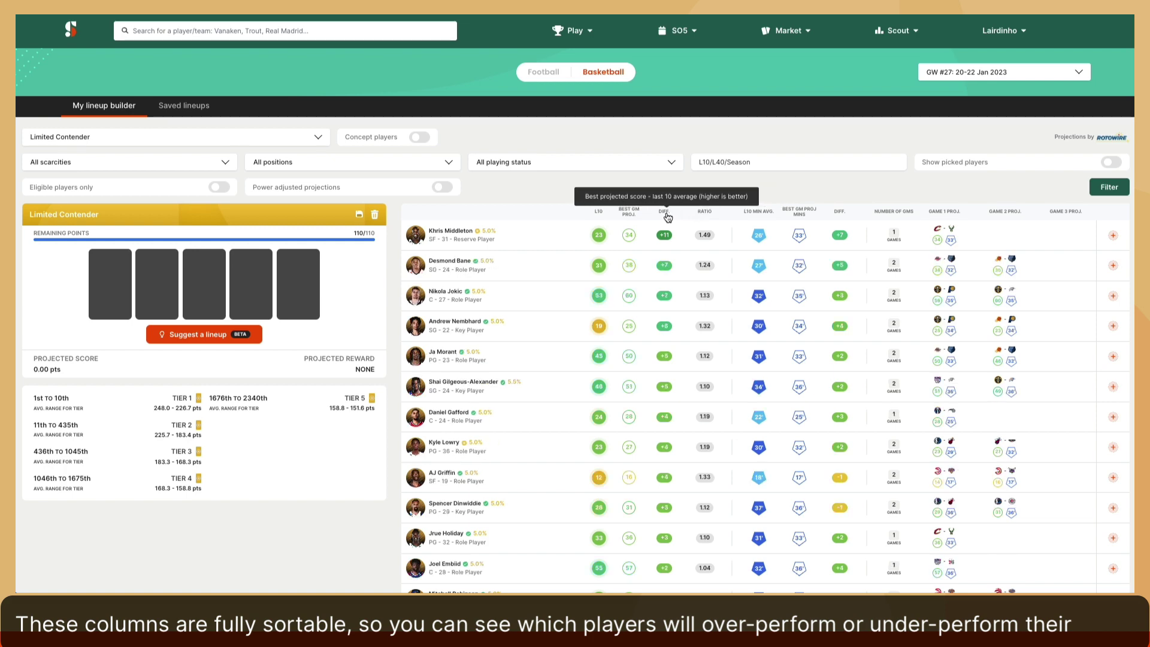
left_click(704, 213)
left_click(704, 215)
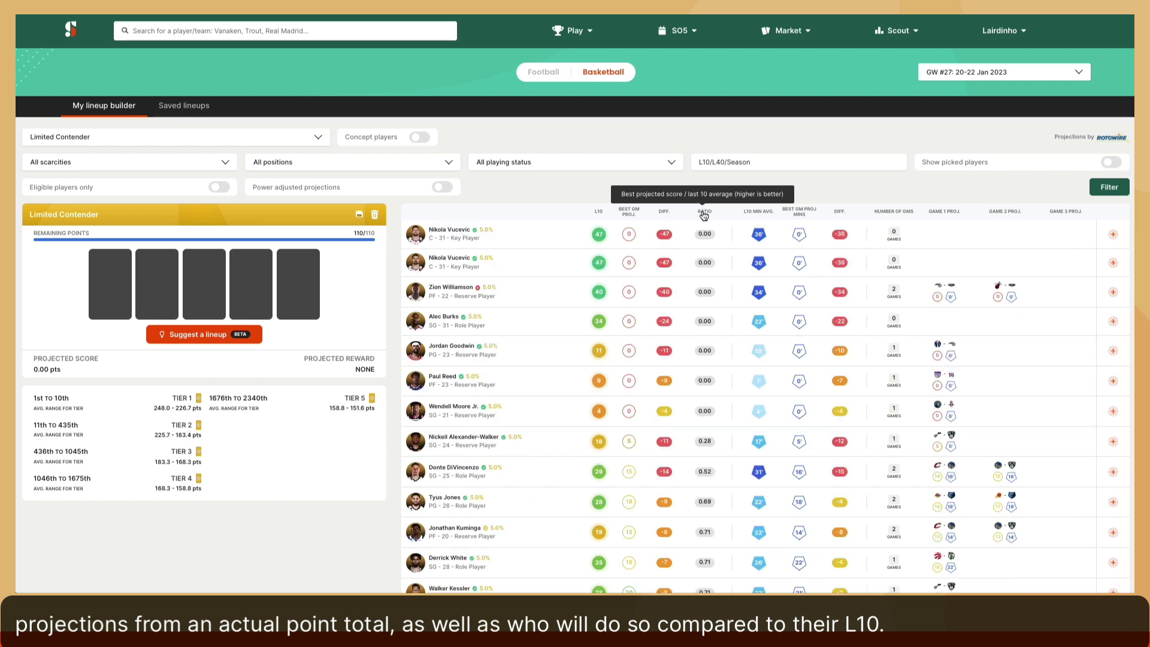
left_click(598, 212)
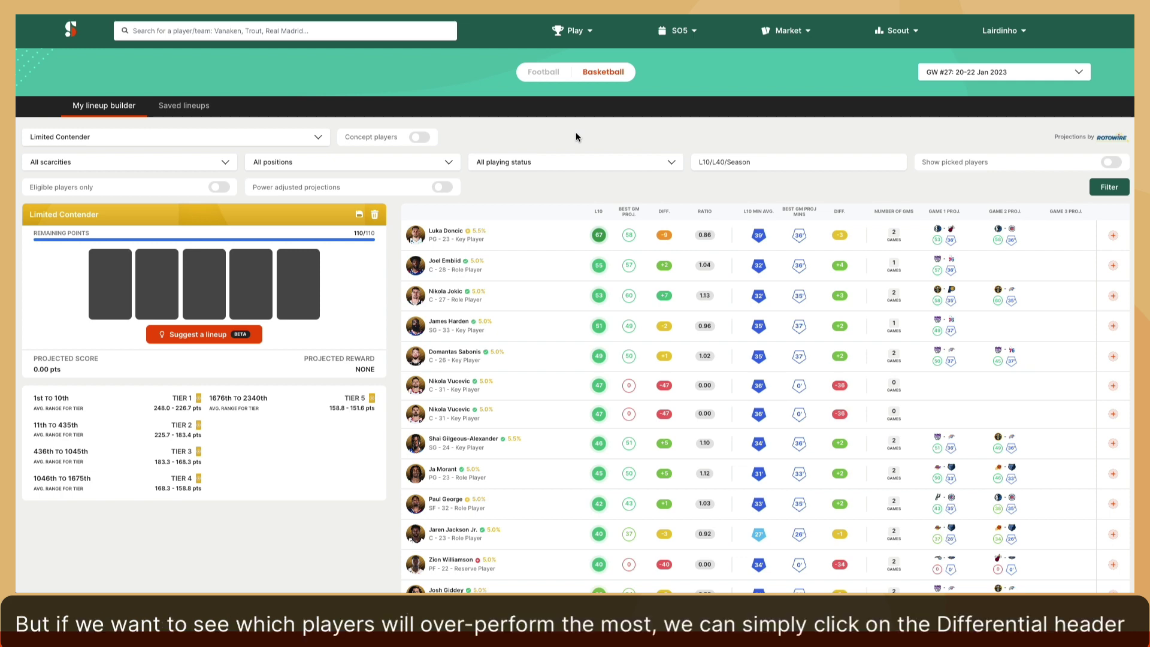
Step: Sort the player table by DIFF., then by RATIO descending so 1.49 tops the list
left_click(664, 213)
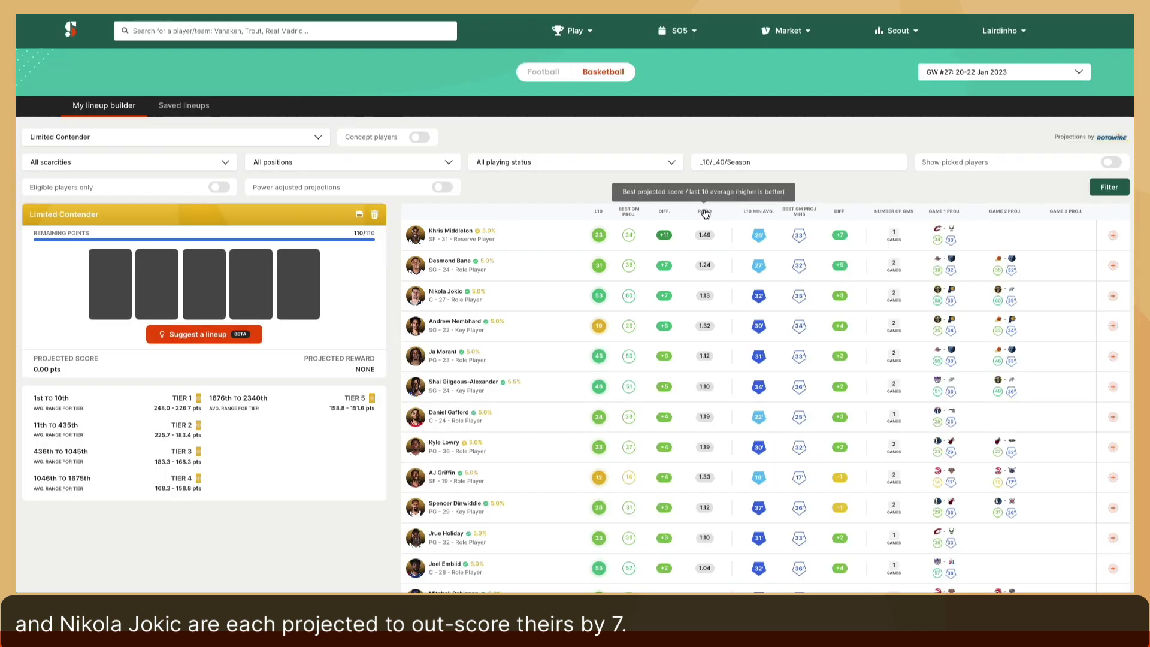
left_click(705, 212)
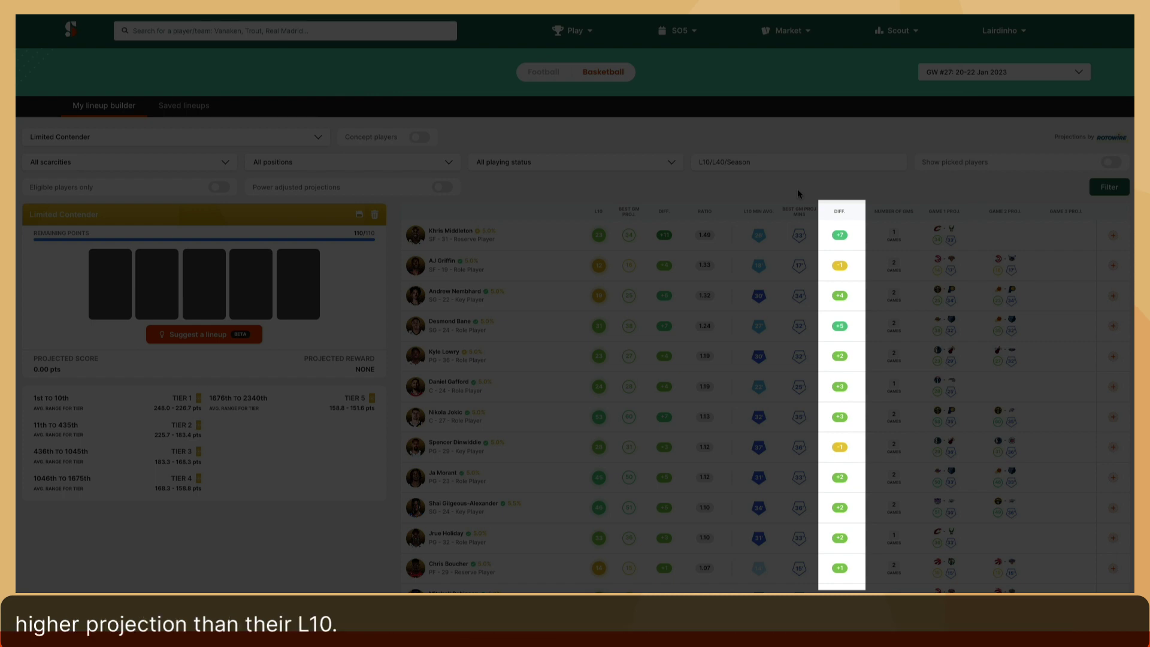
Step: Restore L10 ordering and switch the builder to the Rare Champion tournament with 120 points
left_click(839, 212)
left_click(839, 212)
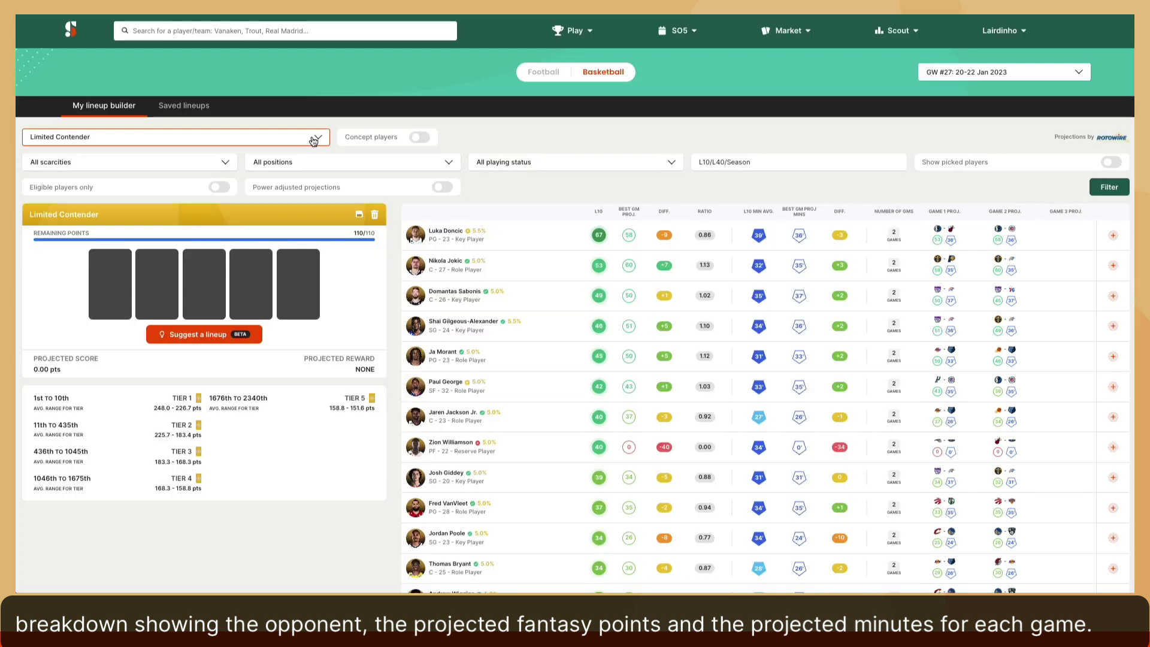
left_click(313, 140)
left_click(288, 212)
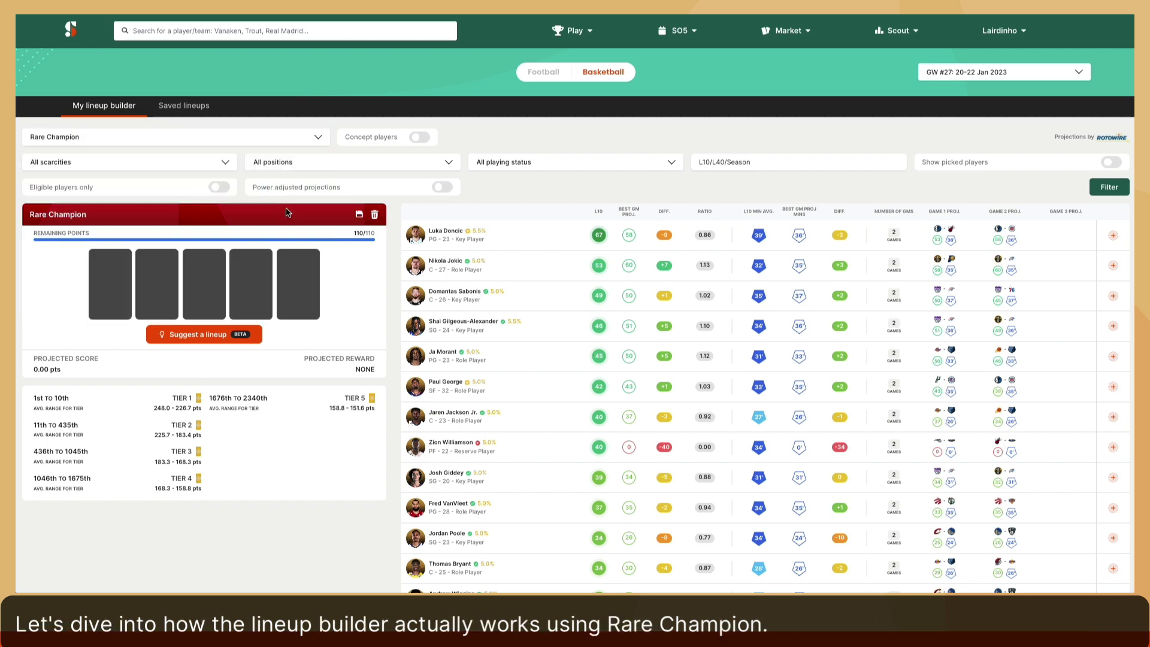
Step: Add Luka Doncic and Nikola Jokic, leaving 67 of 120 points, and sort players by differential
left_click(1112, 236)
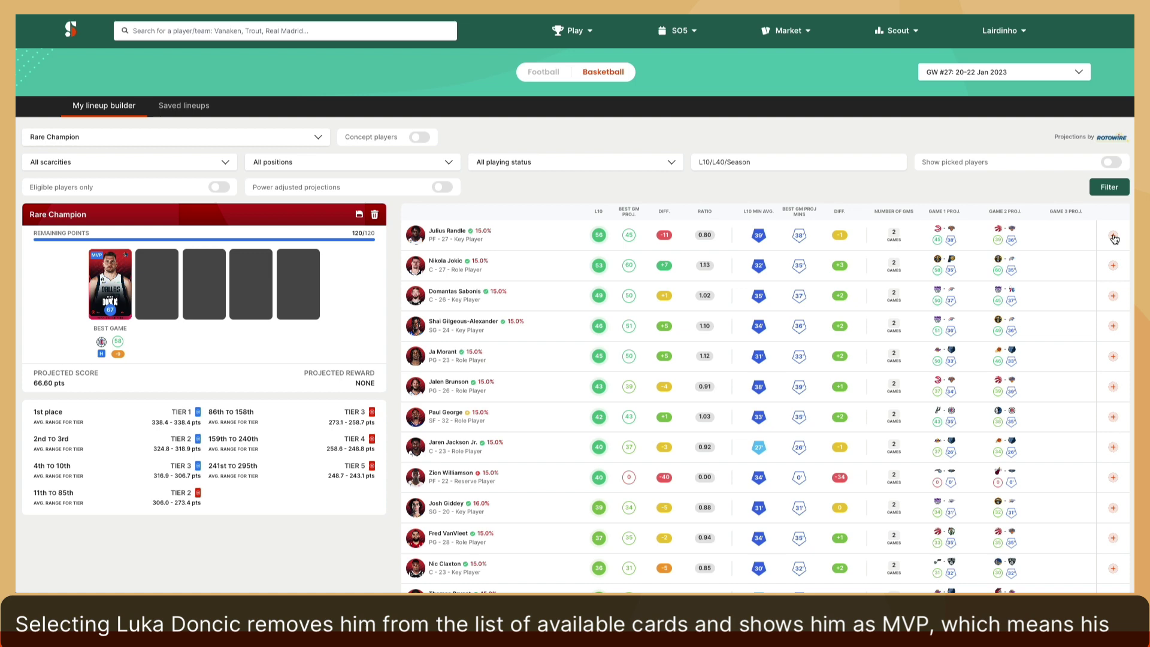
left_click(1112, 266)
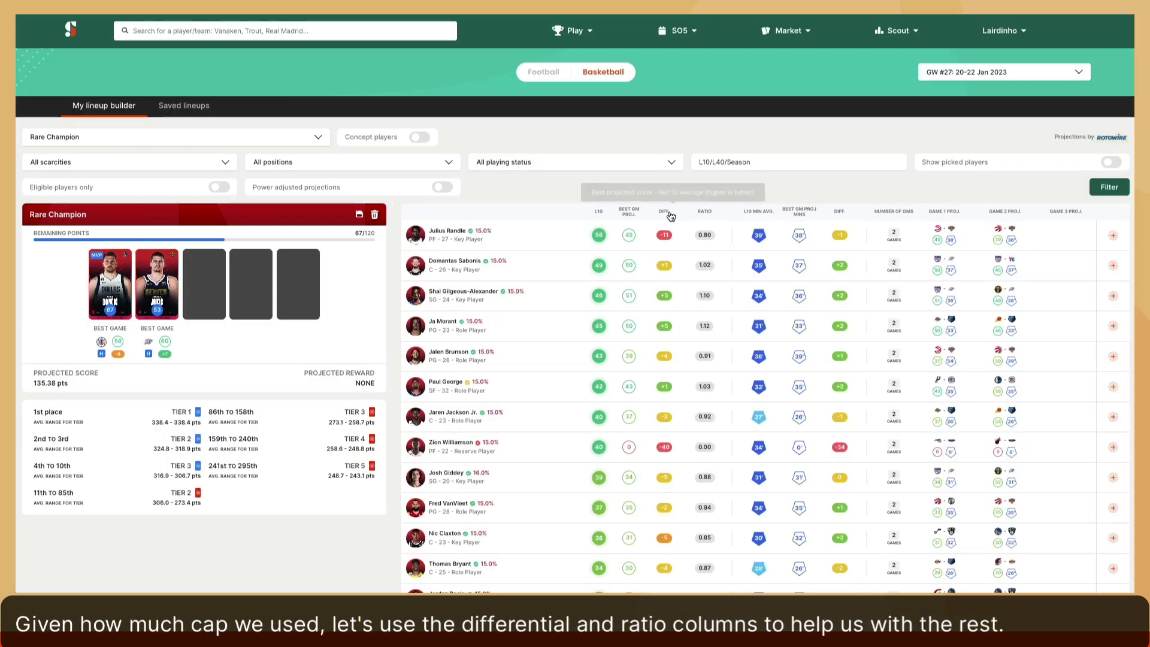
left_click(664, 213)
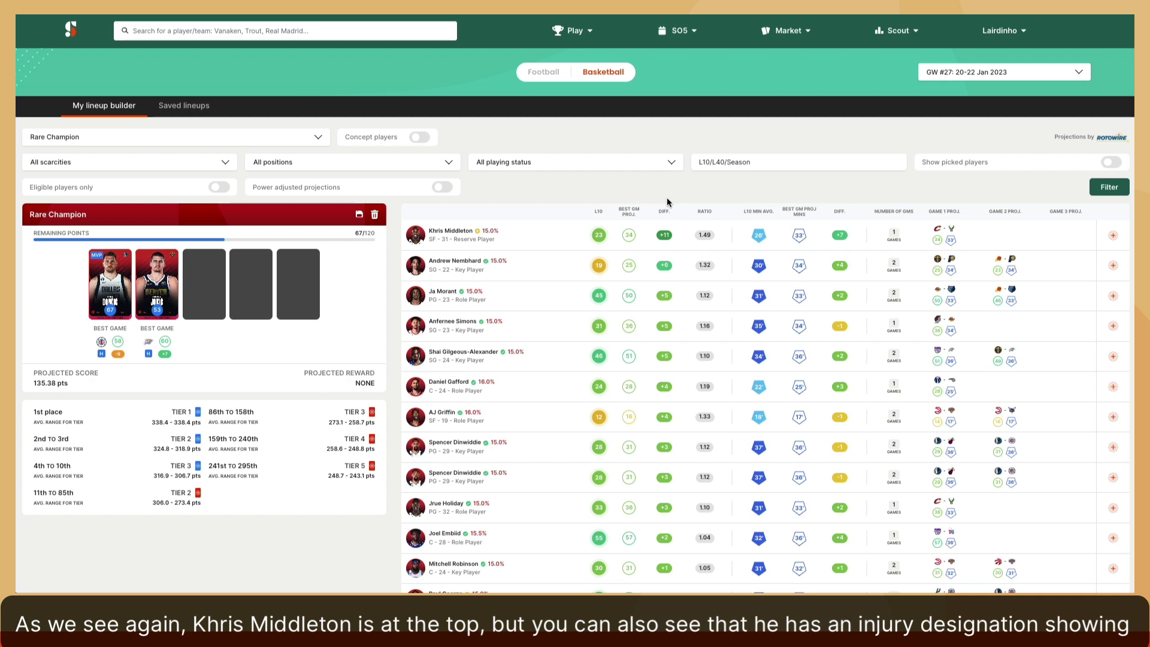
mouse_move(477, 230)
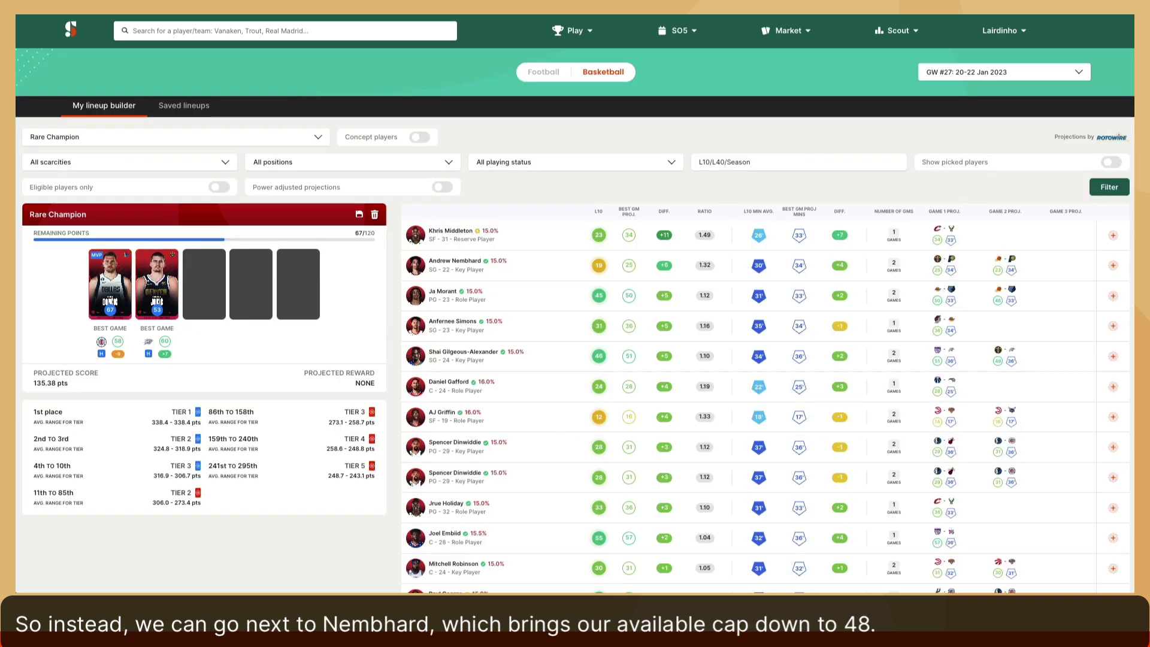
Step: Add Andrew Nembhard and AJ Griffin to the lineup, re-sorting by ratio and then L10
left_click(1113, 265)
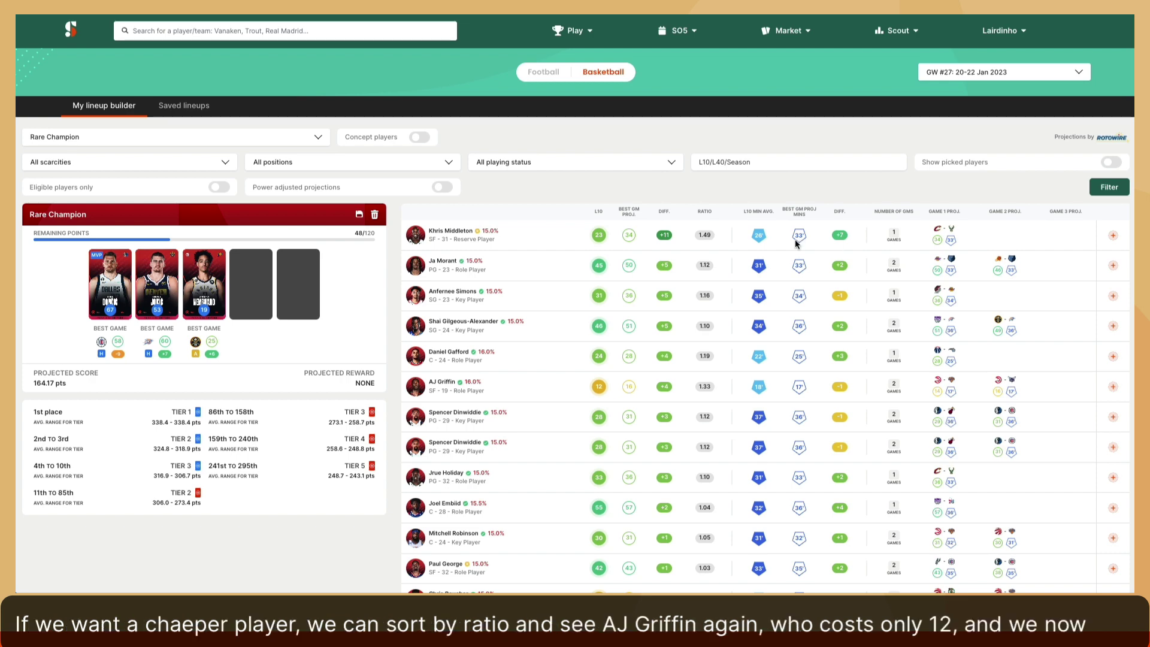
left_click(708, 214)
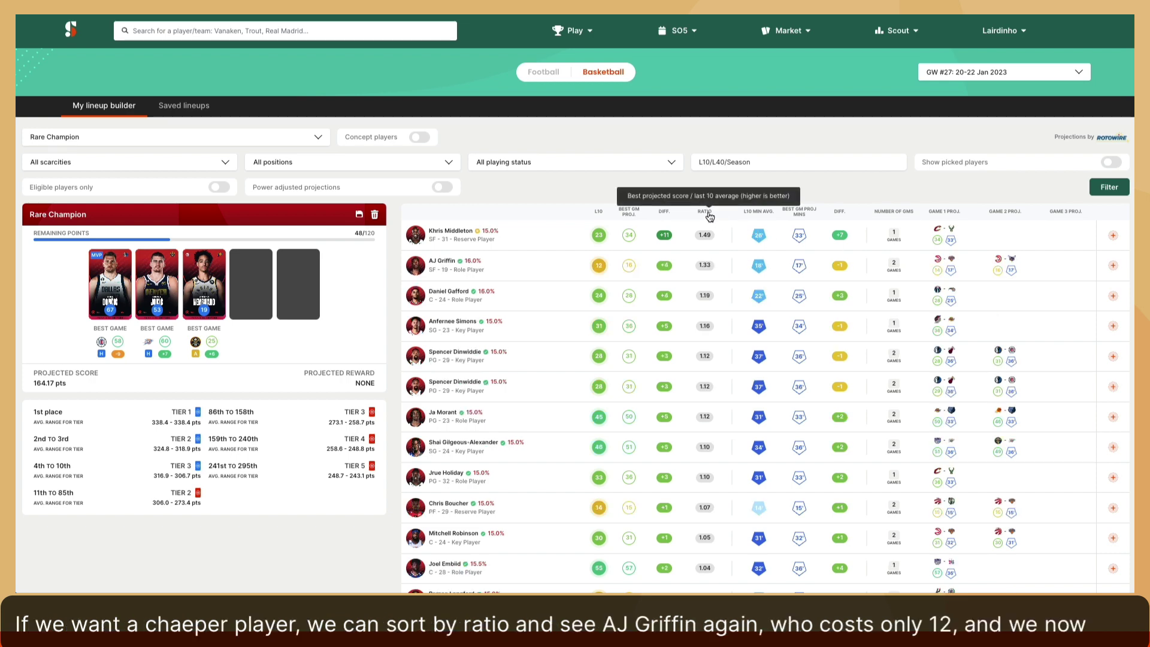
left_click(1113, 267)
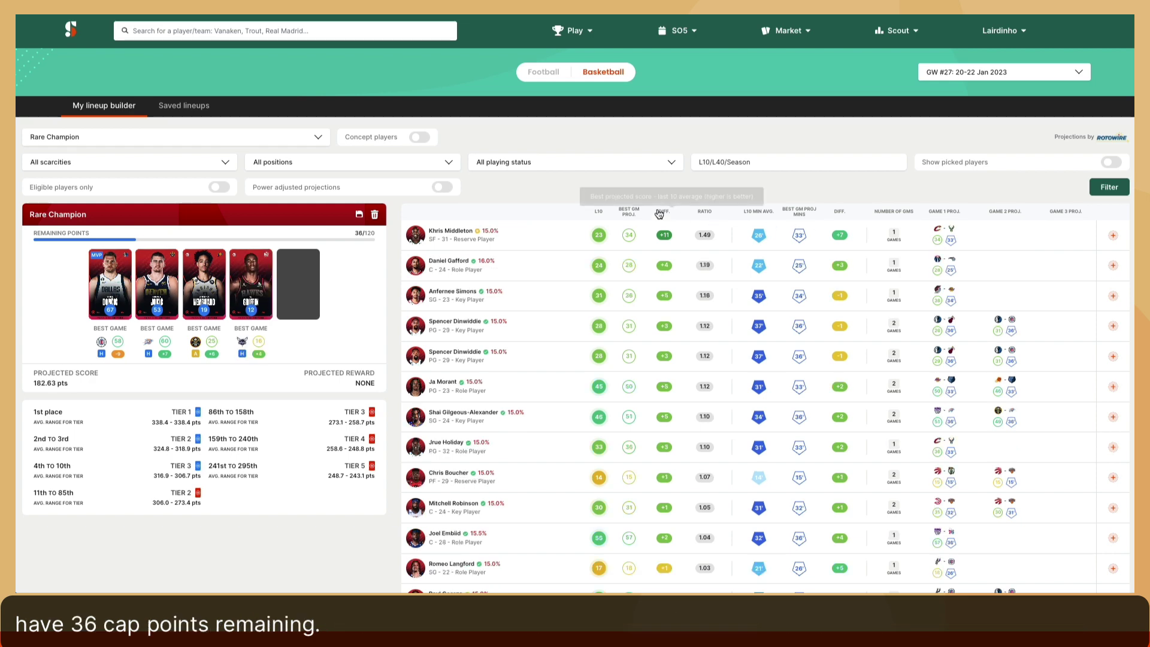
left_click(599, 211)
scroll(624, 350, "down", 6)
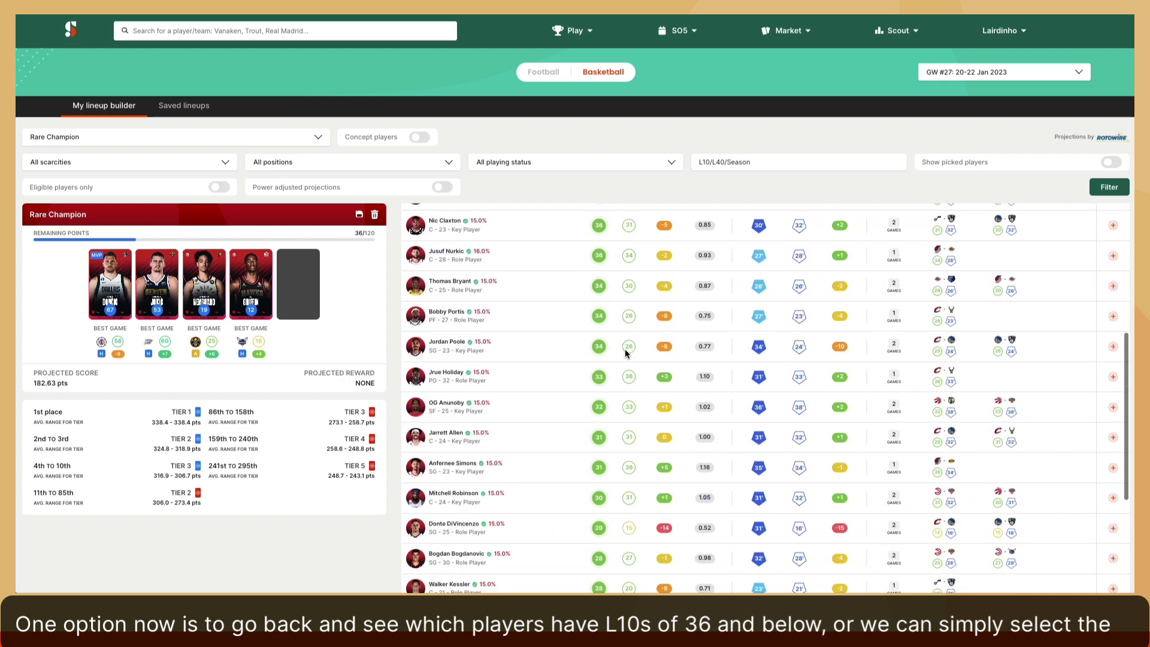
scroll(624, 350, "up", 6)
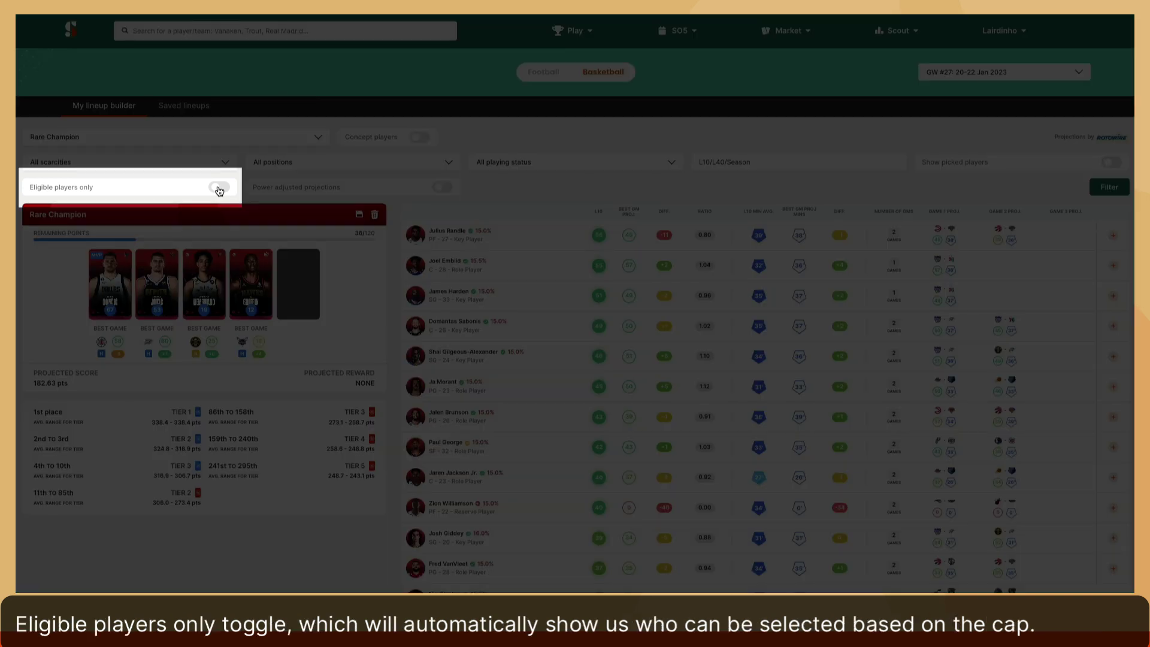
Step: With eligible players only, add Anfernee Simons and replace Griffin with Romeo Langford, using 120/120 points
left_click(219, 188)
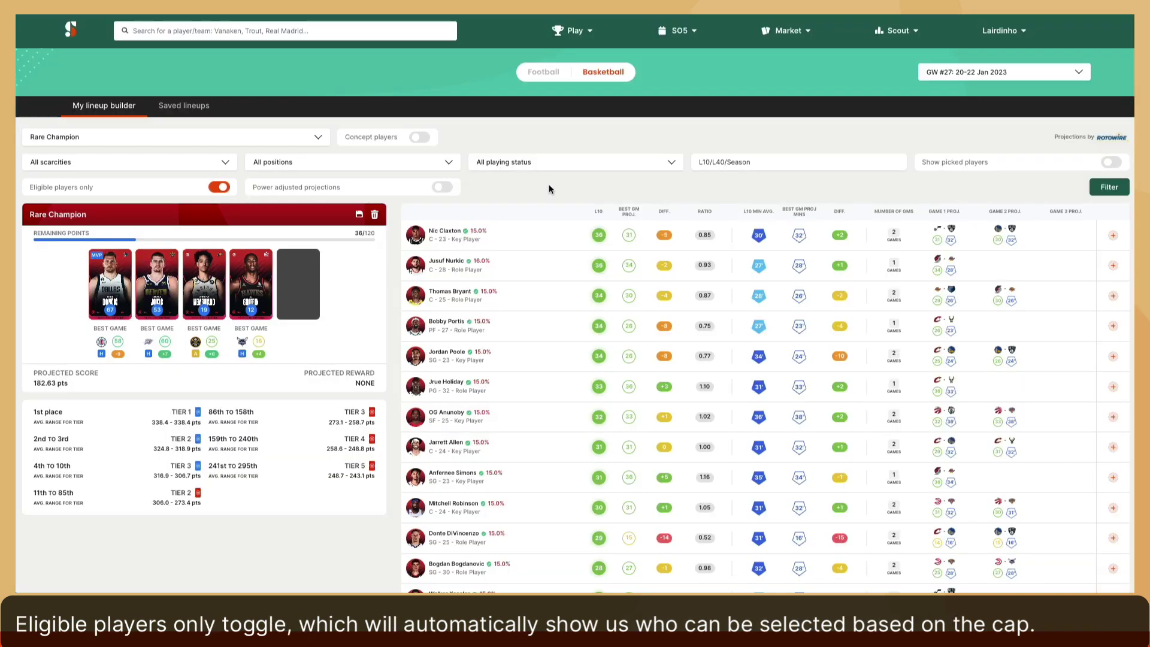
left_click(628, 212)
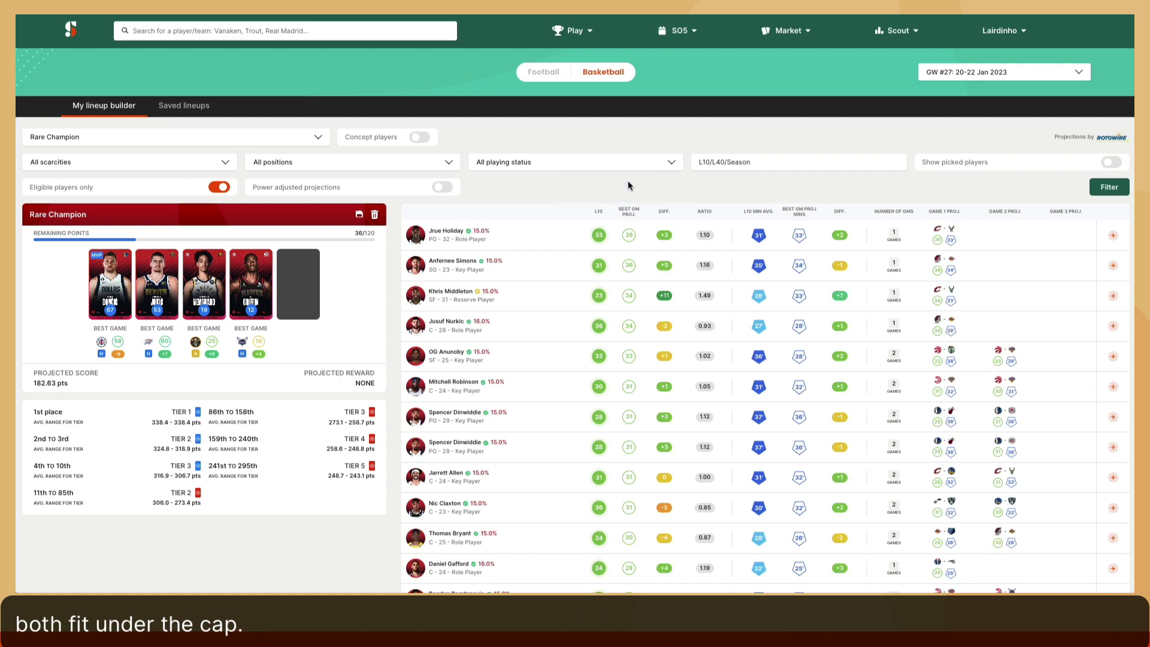
left_click(1112, 265)
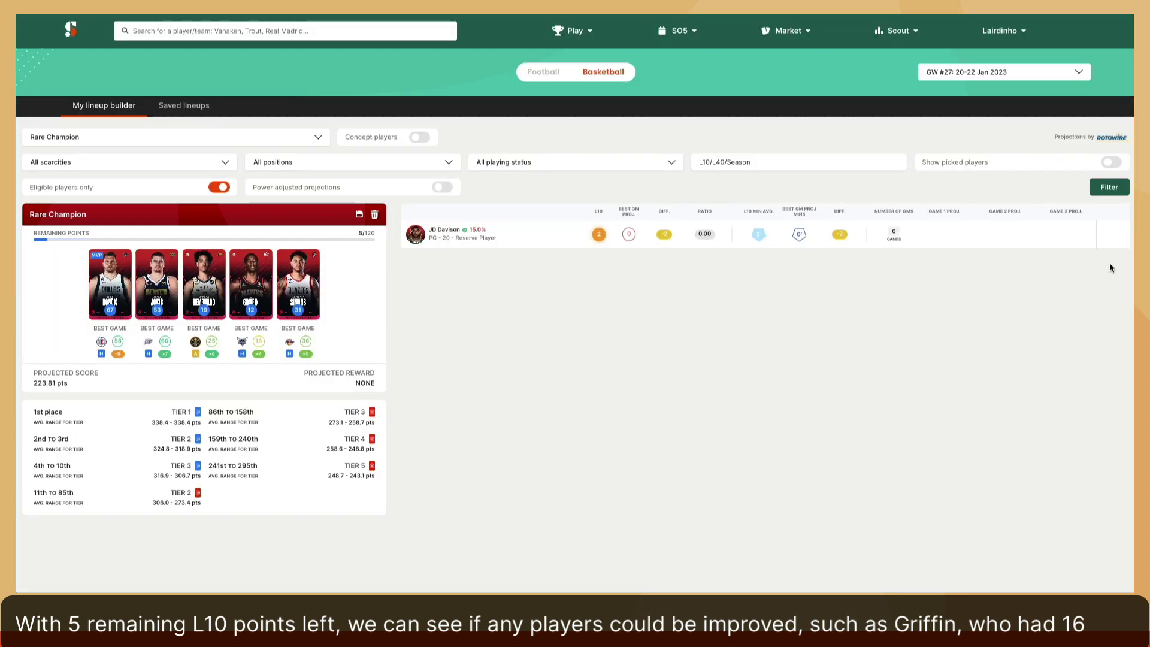
left_click(237, 259)
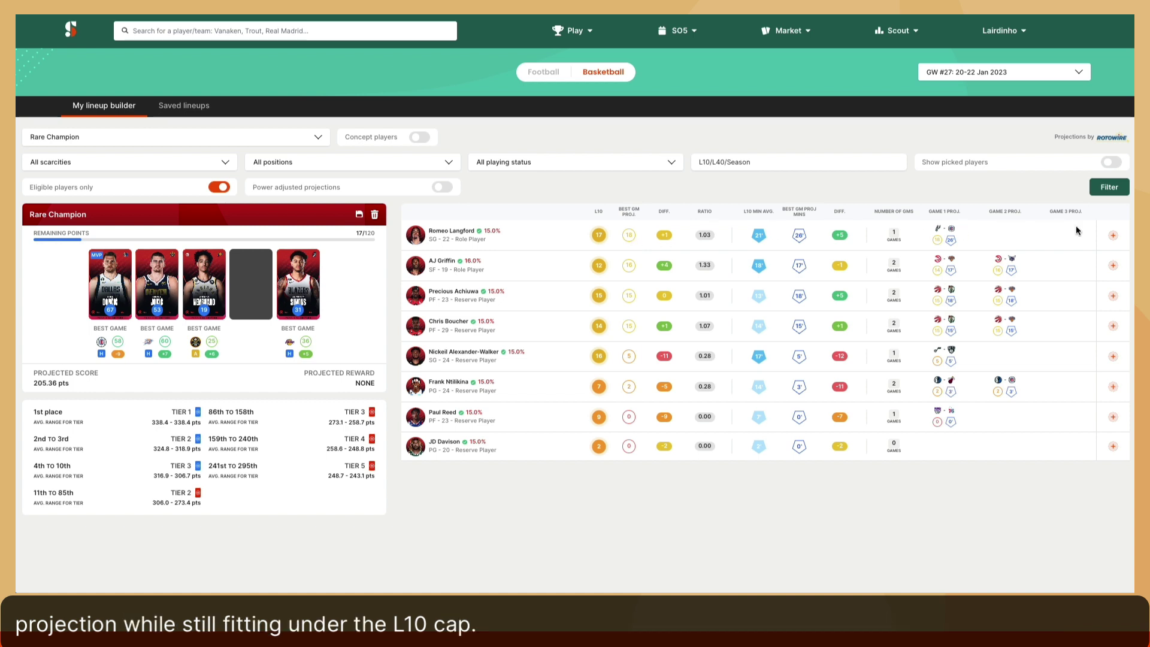
left_click(1113, 236)
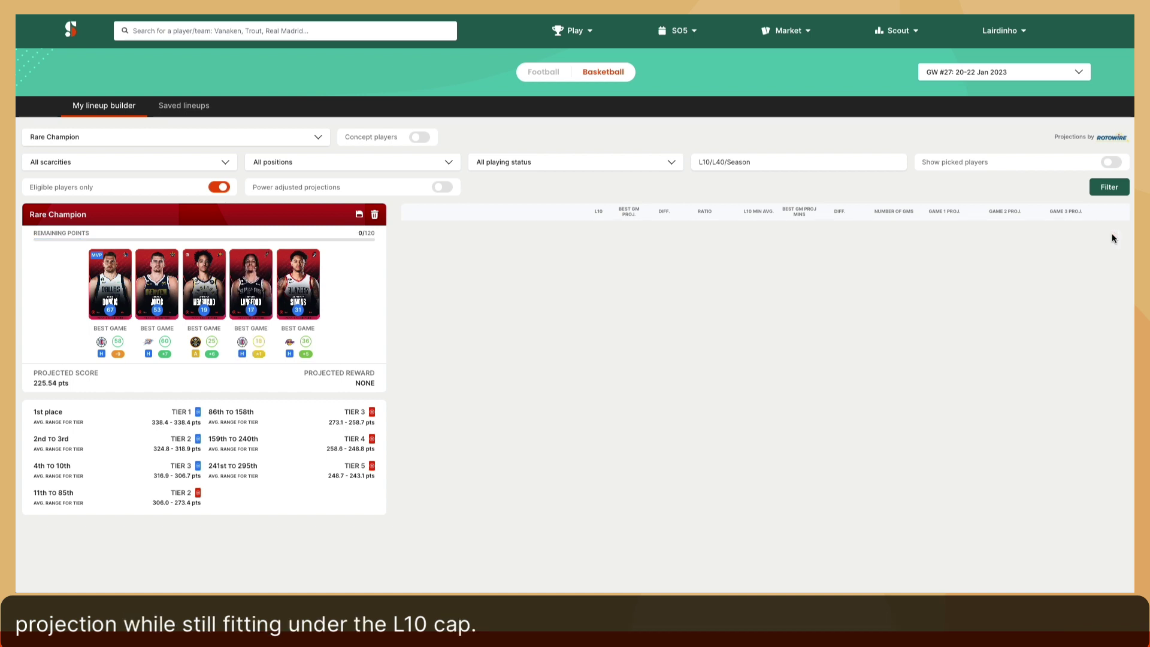
Step: Save the Rare Champion lineup and start an empty Rare Contender lineup with 110 points
left_click(358, 214)
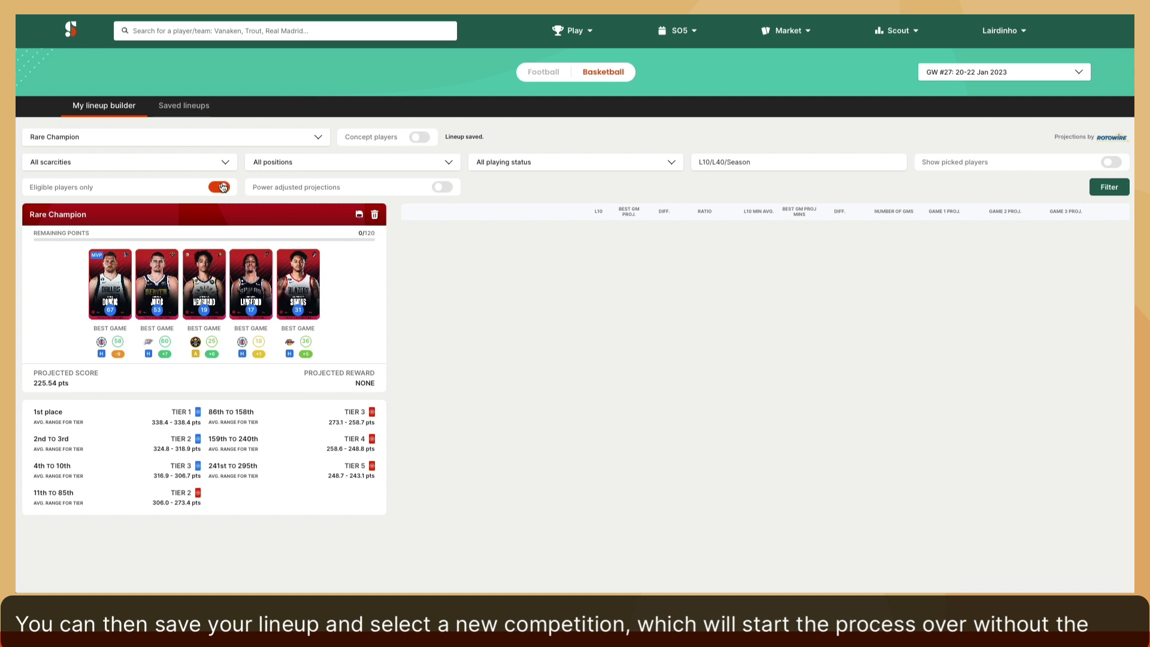
left_click(209, 145)
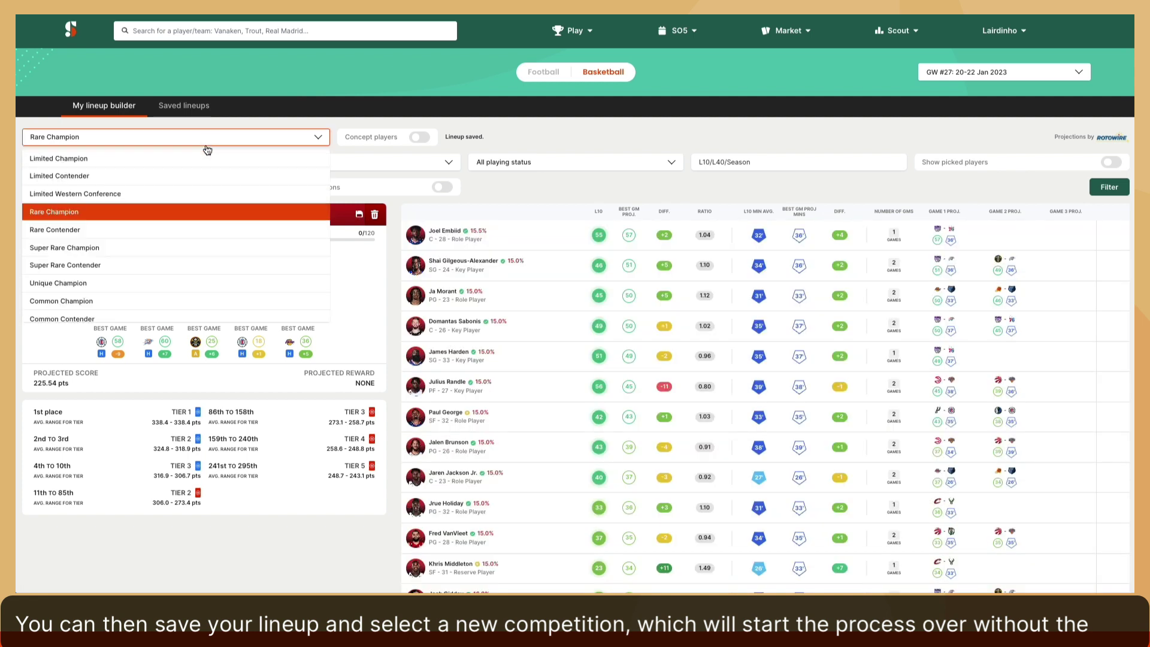
left_click(195, 230)
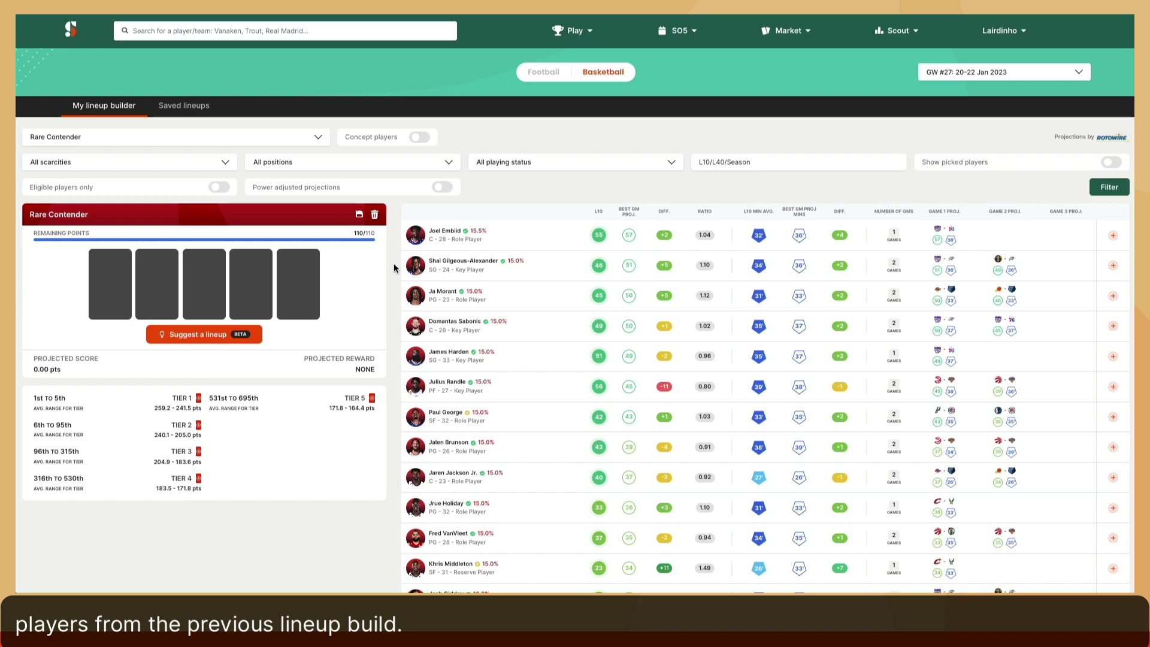
scroll(394, 264, "down", 6)
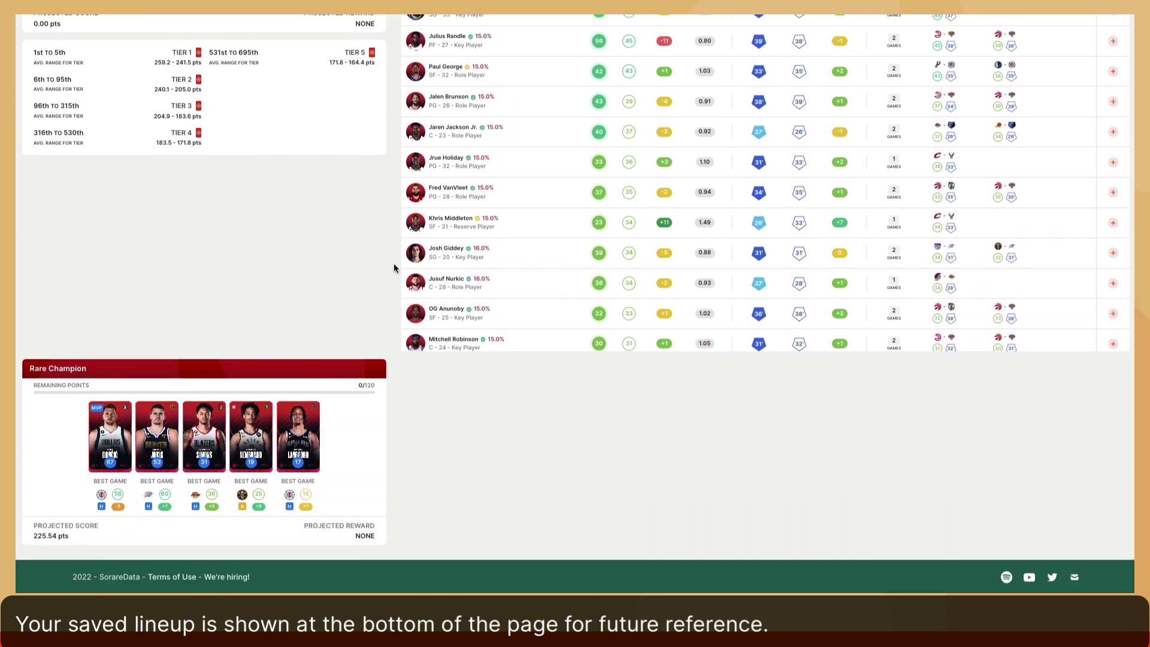
scroll(394, 263, "up", 6)
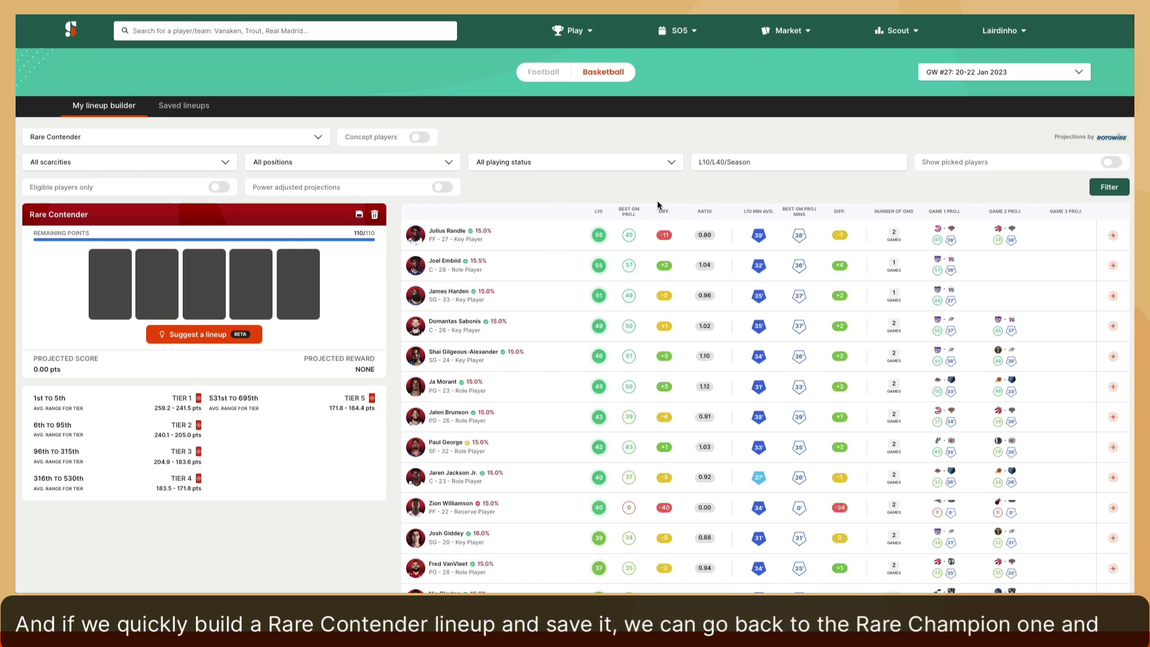
Step: Add Griffin, Gafford, Boucher, Robinson and Achiuwa by ratio, then save, leaving 15 of 110 points
left_click(705, 211)
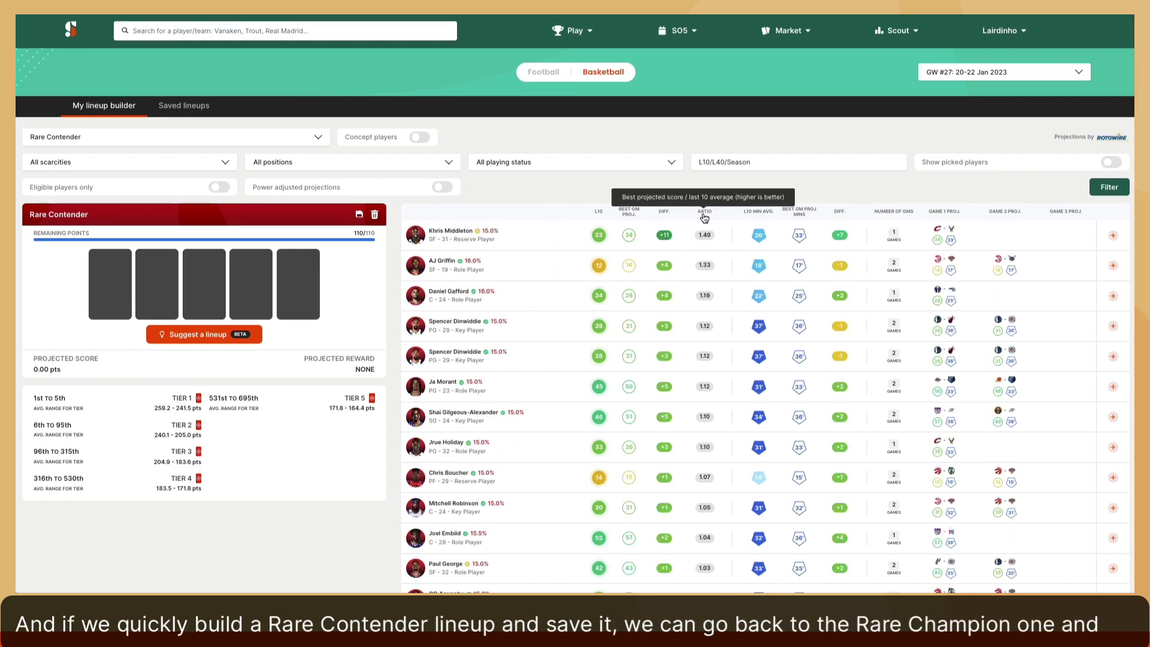
left_click(1114, 267)
left_click(1113, 267)
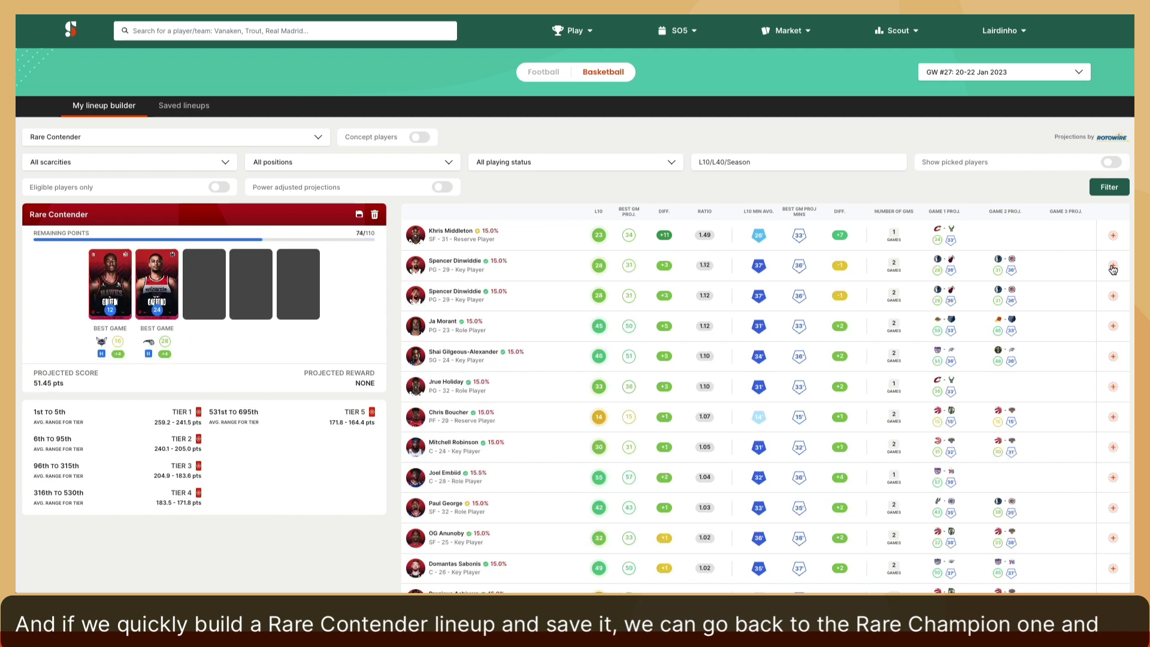
left_click(1112, 417)
left_click(1114, 418)
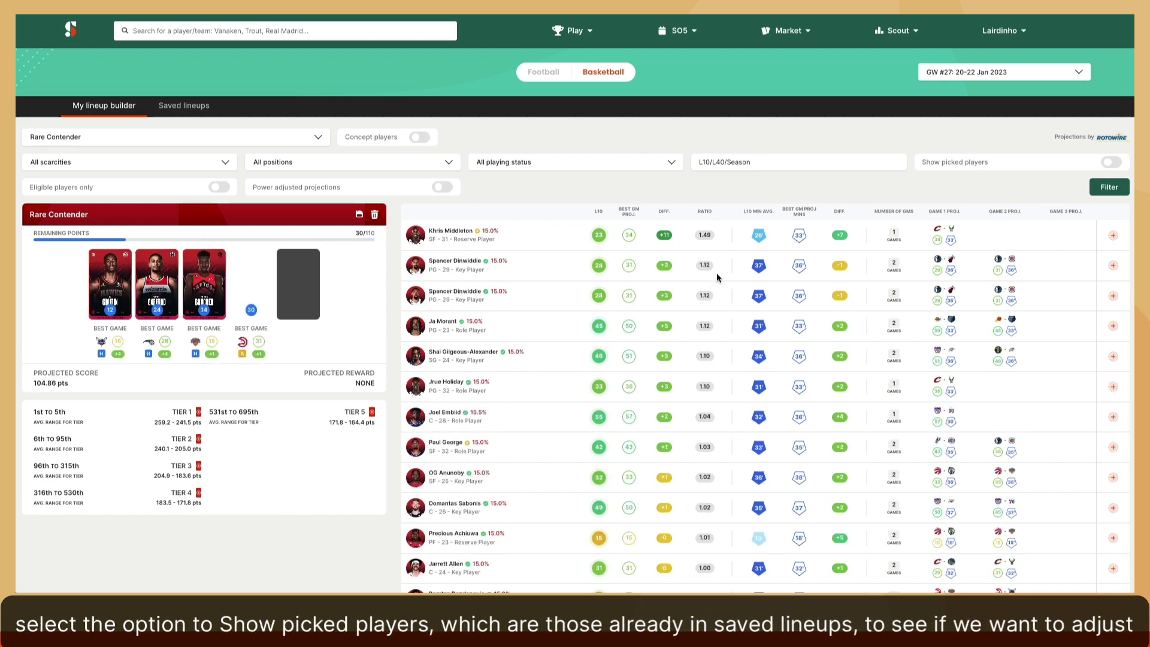
left_click(219, 187)
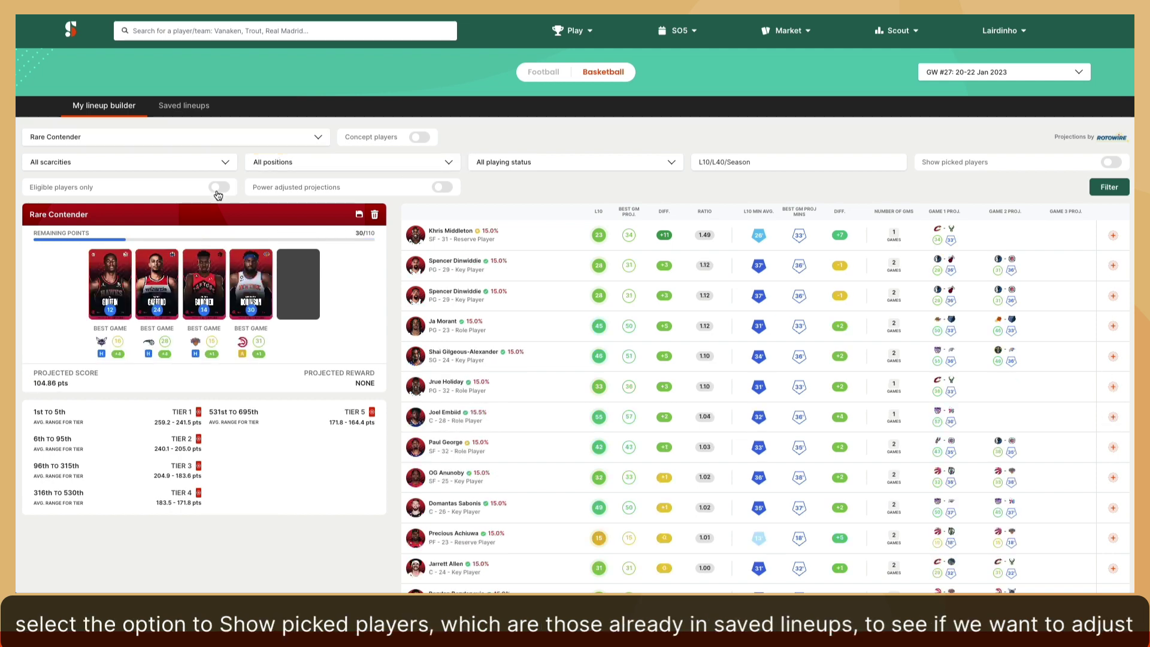
left_click(1113, 326)
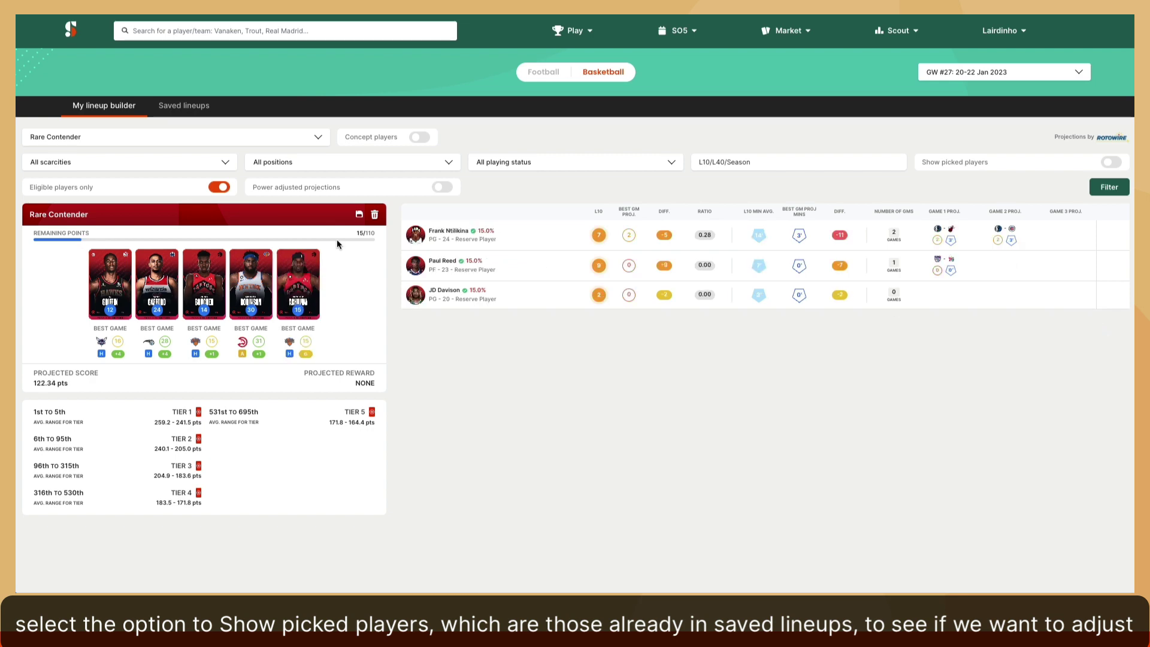
left_click(359, 215)
scroll(315, 296, "down", 10)
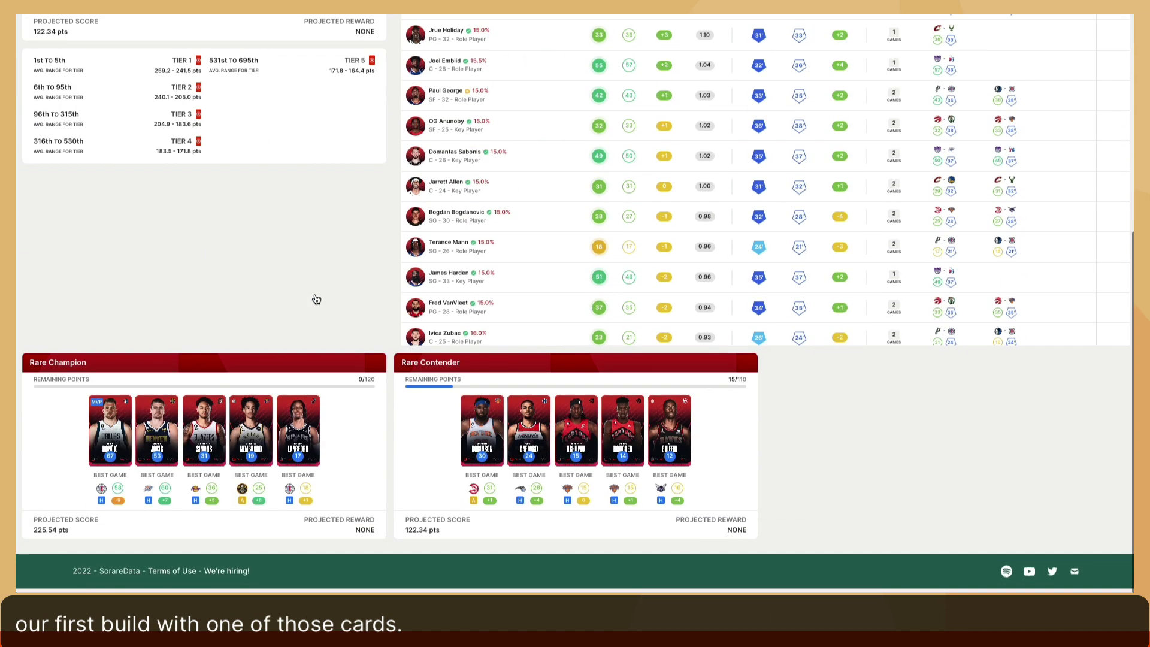
scroll(315, 293, "up", 10)
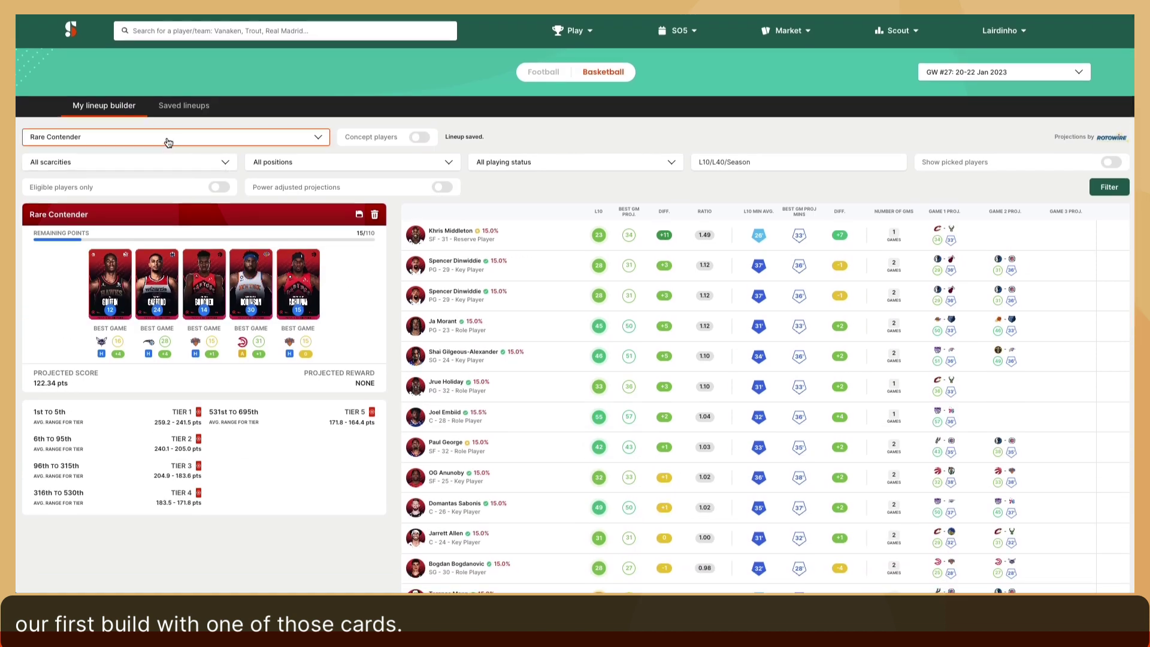
Step: Reopen the saved Rare Champion lineup and turn on Show picked players
left_click(166, 140)
left_click(154, 215)
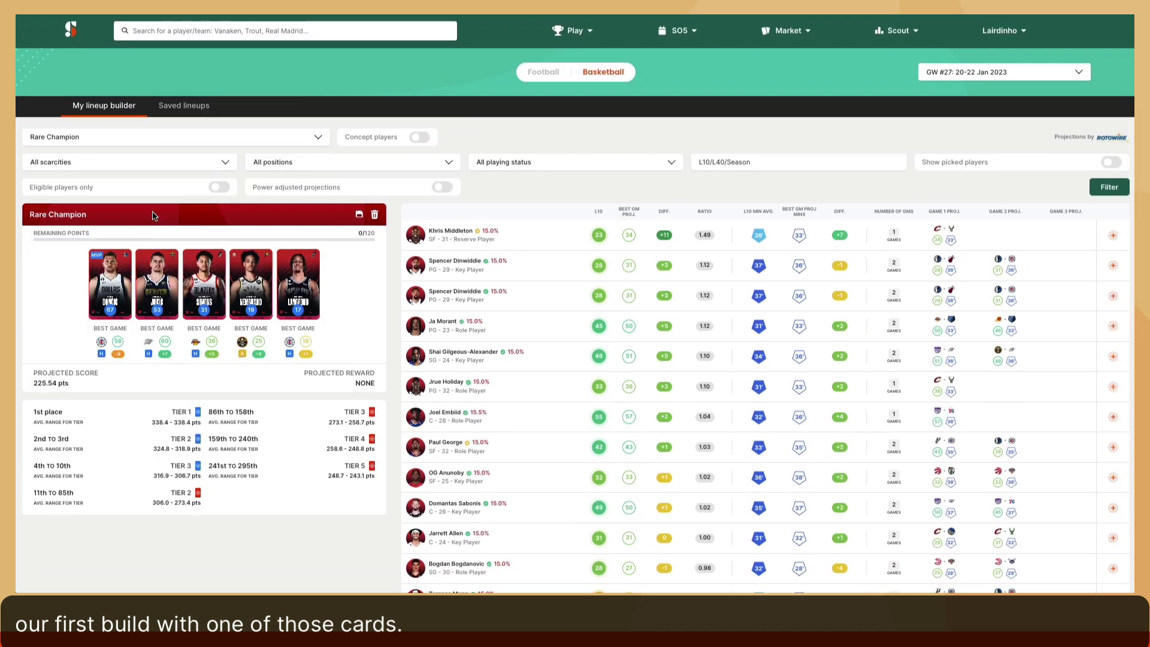
left_click(1112, 163)
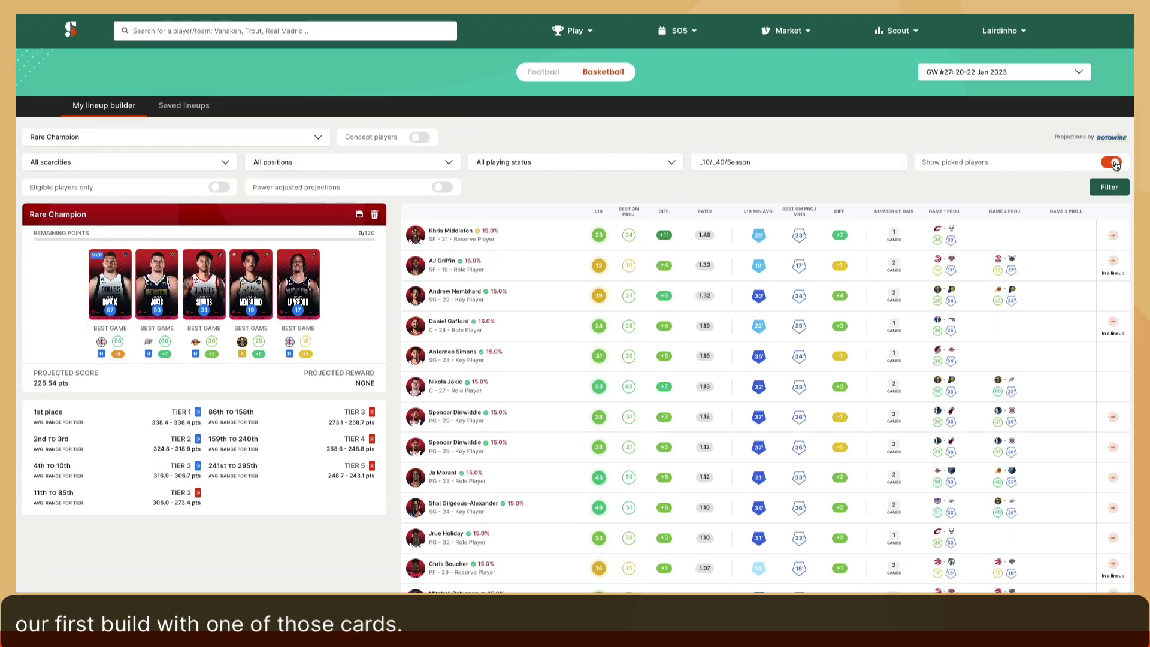